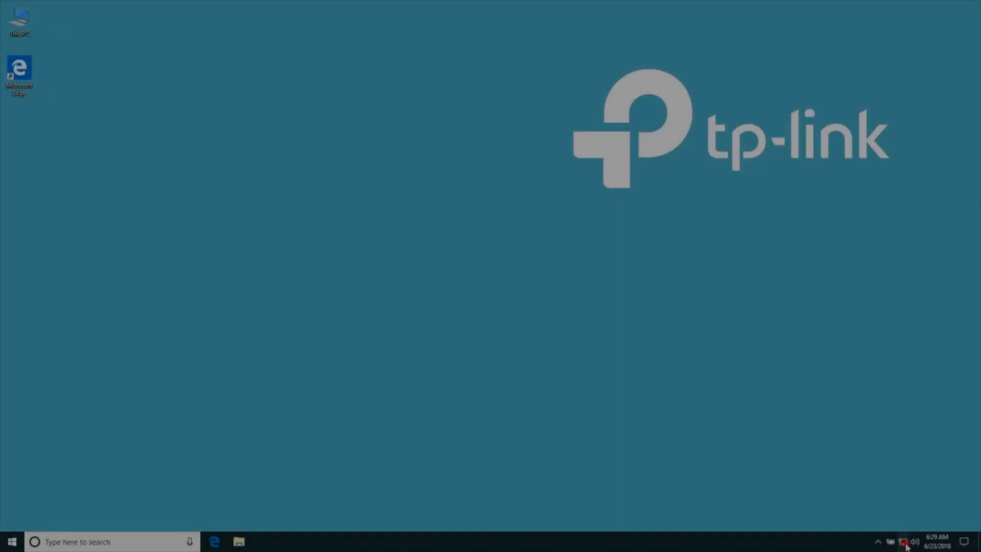
Step: Open the system tray's network flyout to list the available connections
left_click(903, 542)
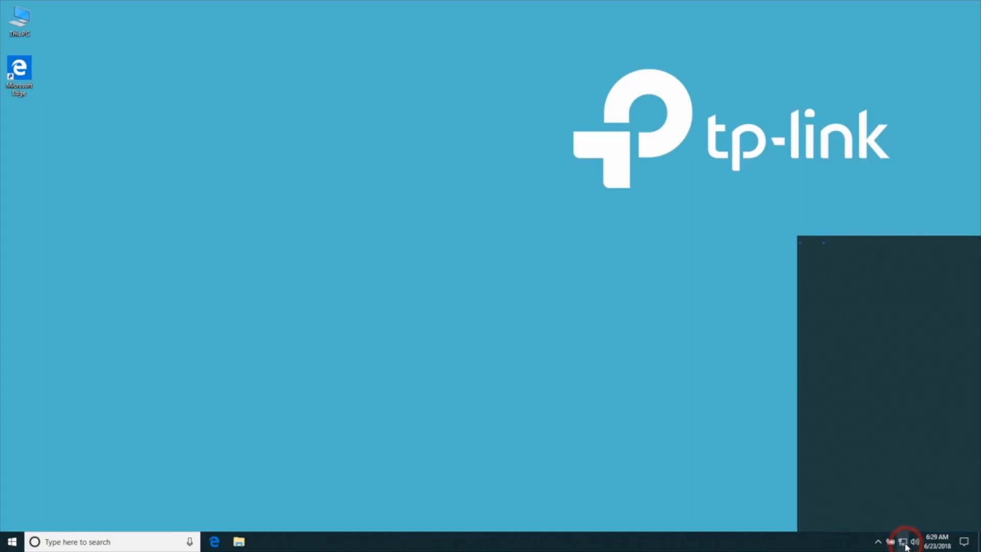
Step: Open the Ethernet adapter's status window from the network adapter list
left_click(886, 261)
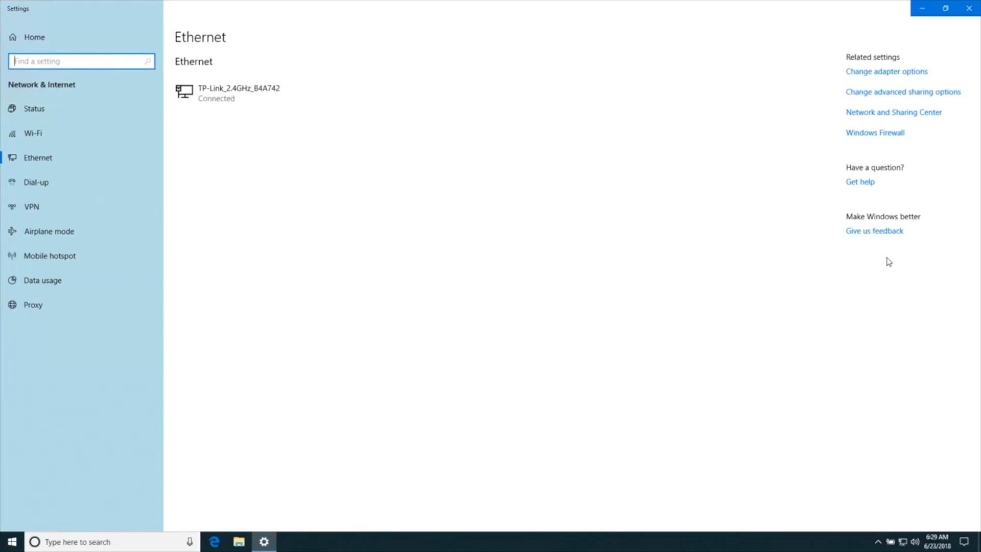
left_click(887, 71)
left_click(480, 185)
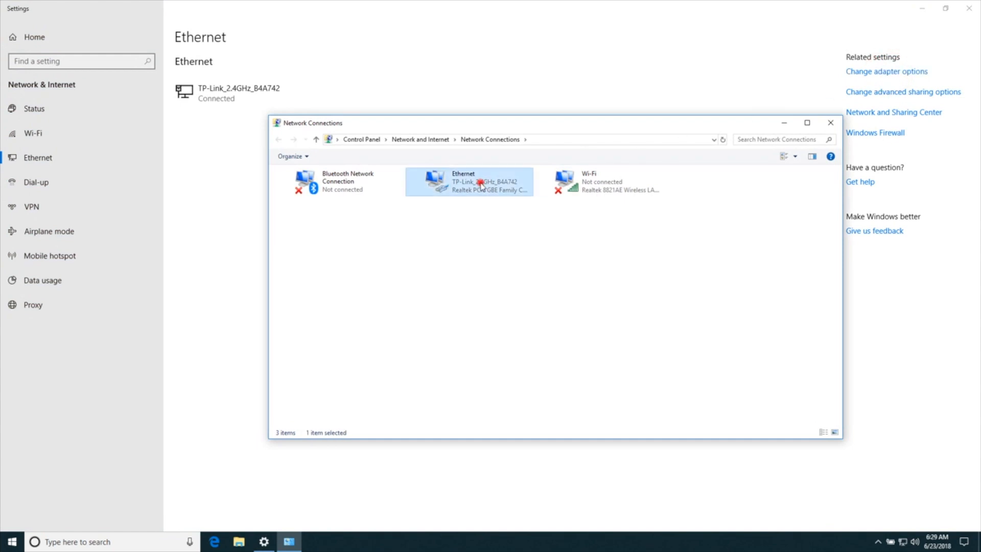
double_click(480, 185)
Step: Confirm IPv4 is automatic, check details (192.168.0.166, gateway 192.168.0.1), then launch Edge
left_click(432, 355)
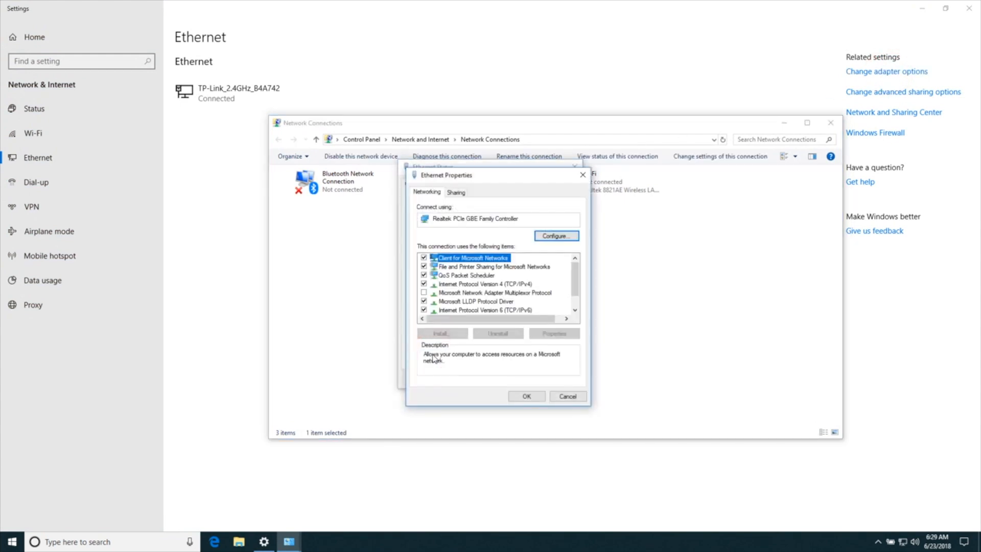
double_click(460, 284)
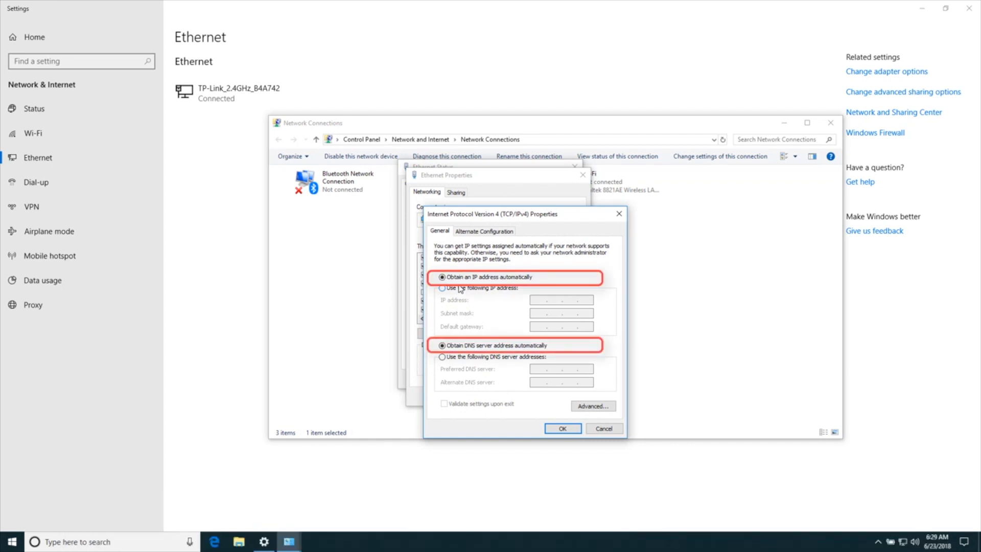
left_click(561, 429)
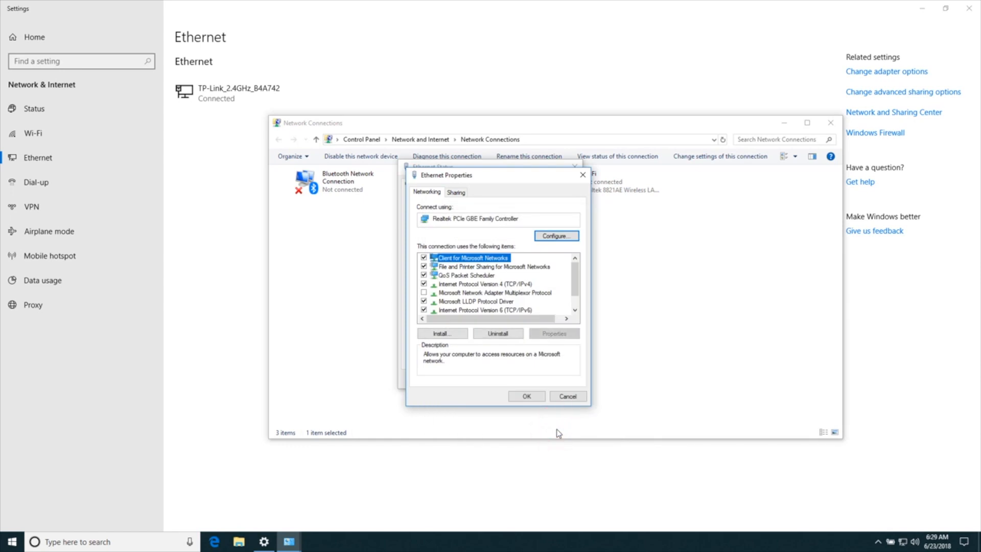
left_click(530, 396)
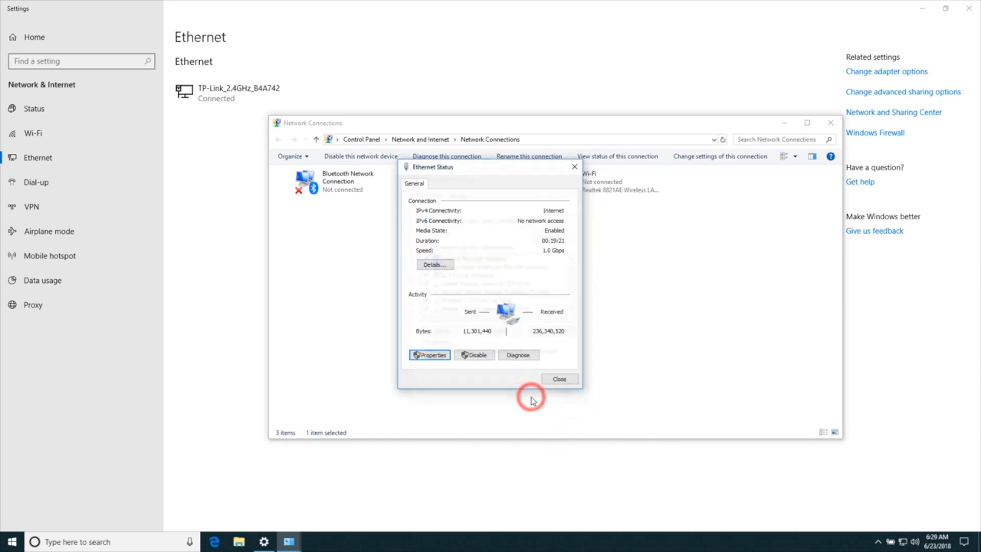
left_click(437, 264)
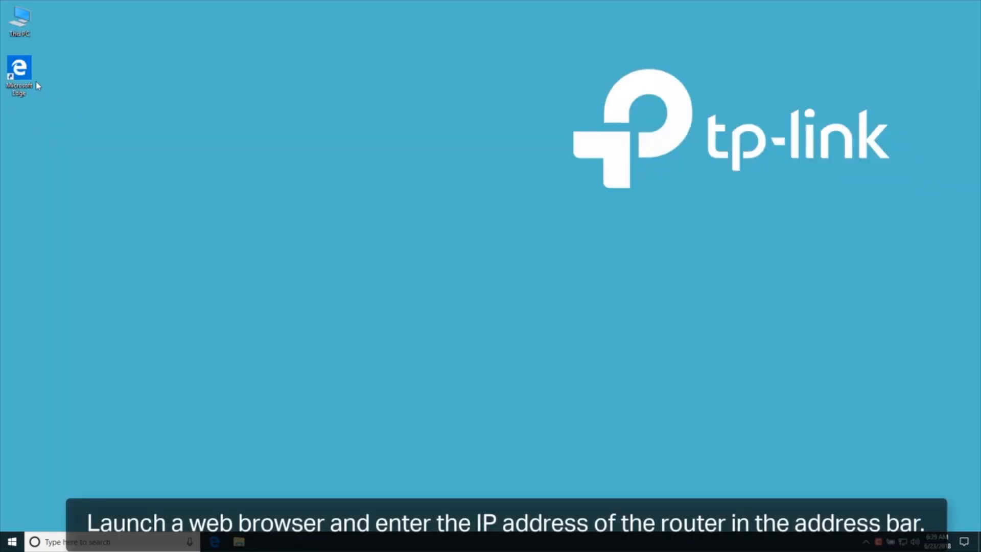
double_click(19, 69)
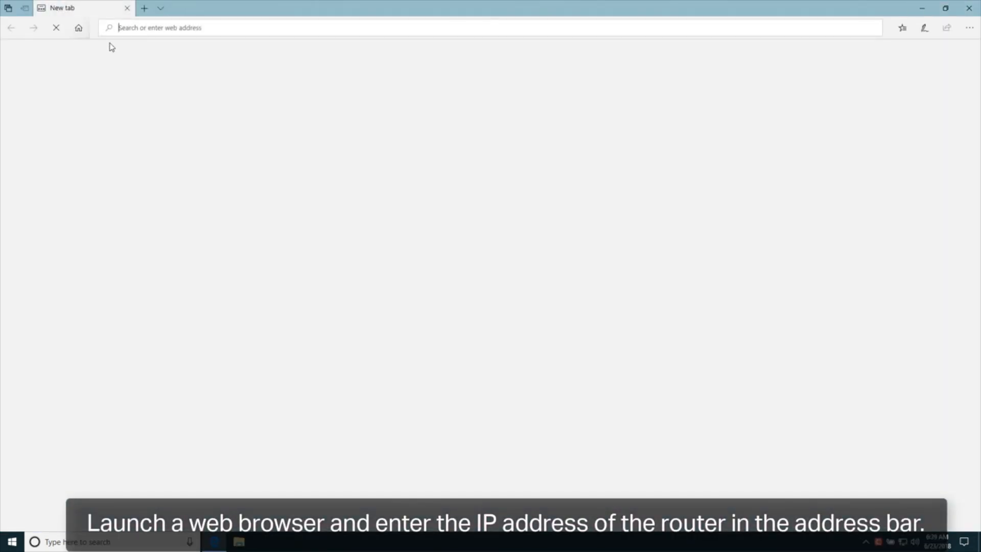
Step: Load 192.168.0.1 in Edge and log in to the Archer C9 with the router password
left_click(131, 29)
type("192.168.0.1")
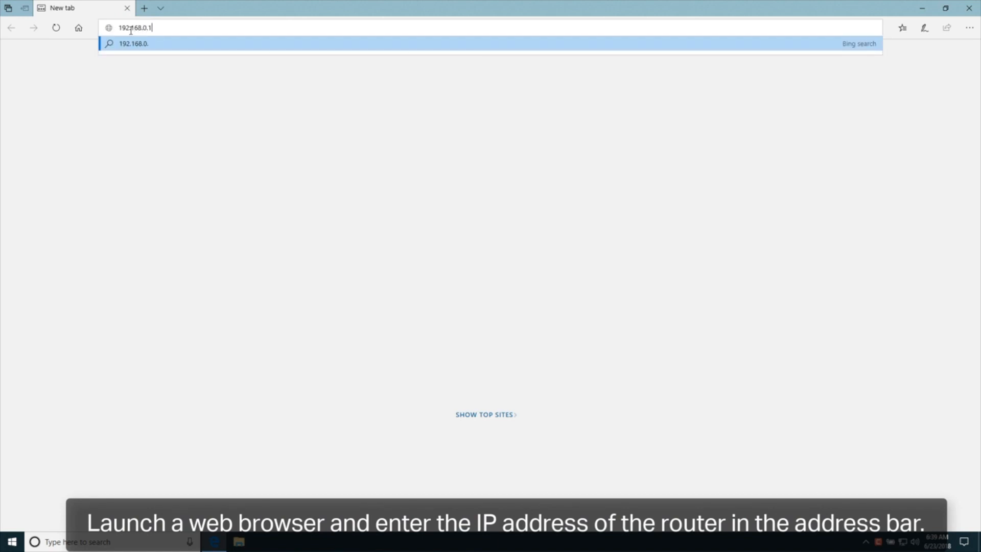
key("Return")
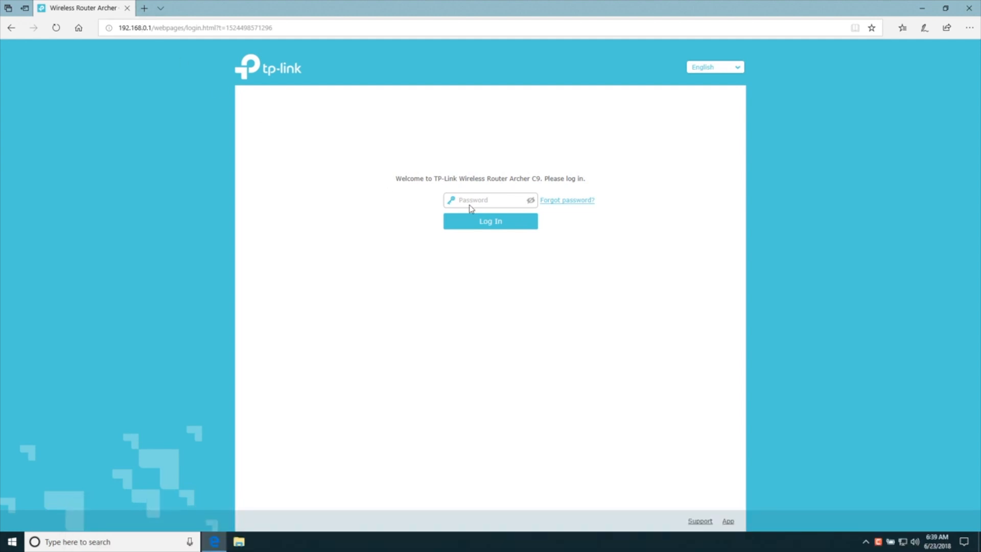
left_click(473, 201)
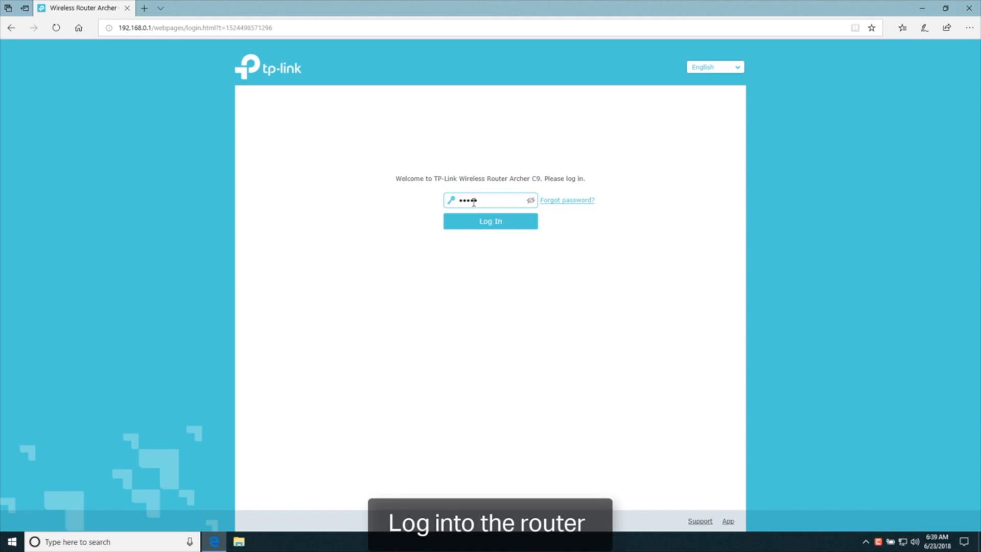
left_click(473, 221)
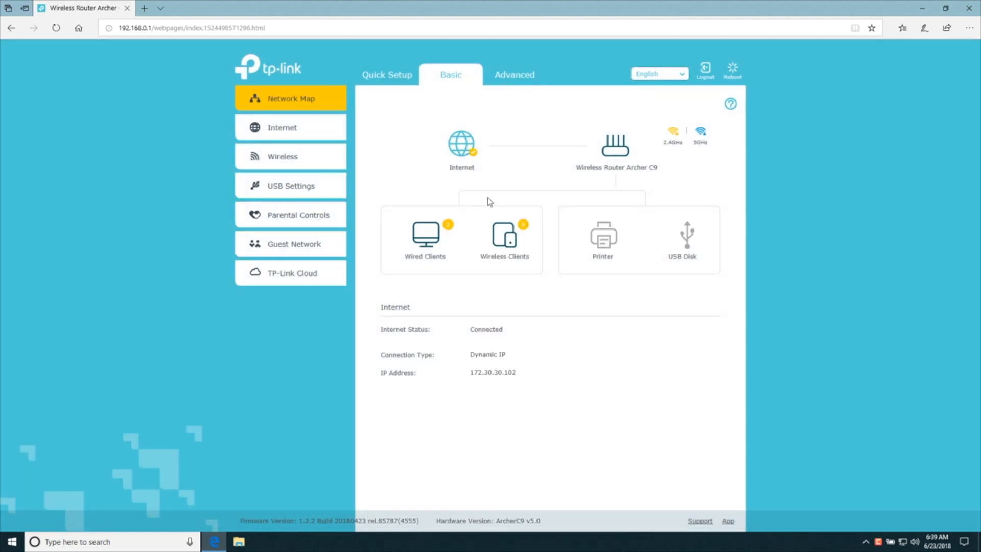
Step: Find the EAP225 at 192.168.0.118 under Advanced > Network > DHCP Server, then open a new tab
left_click(521, 75)
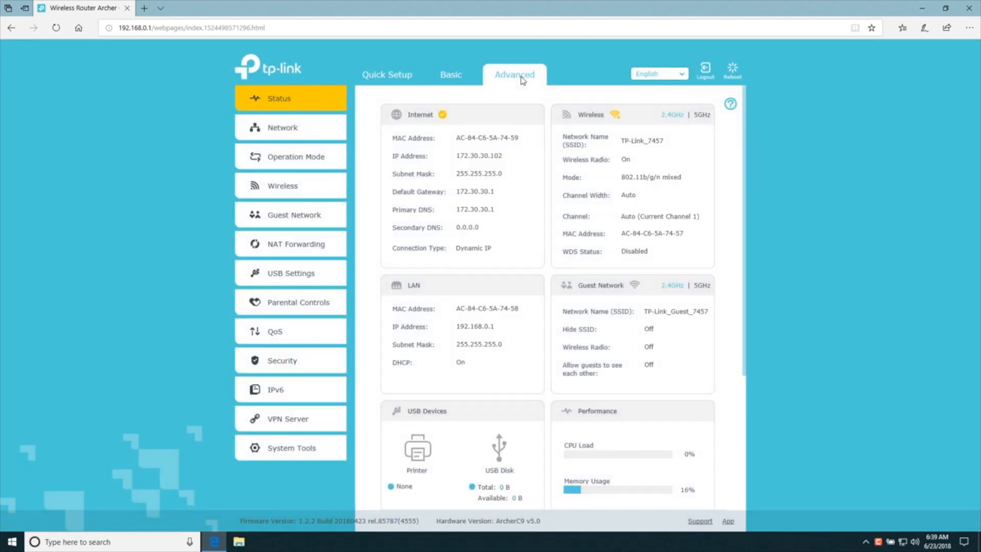
left_click(295, 124)
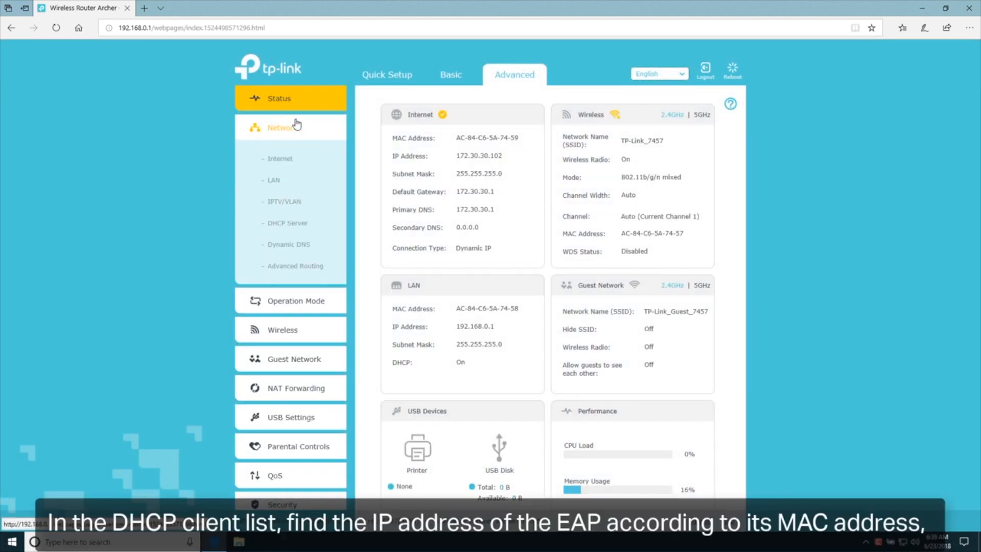
left_click(274, 223)
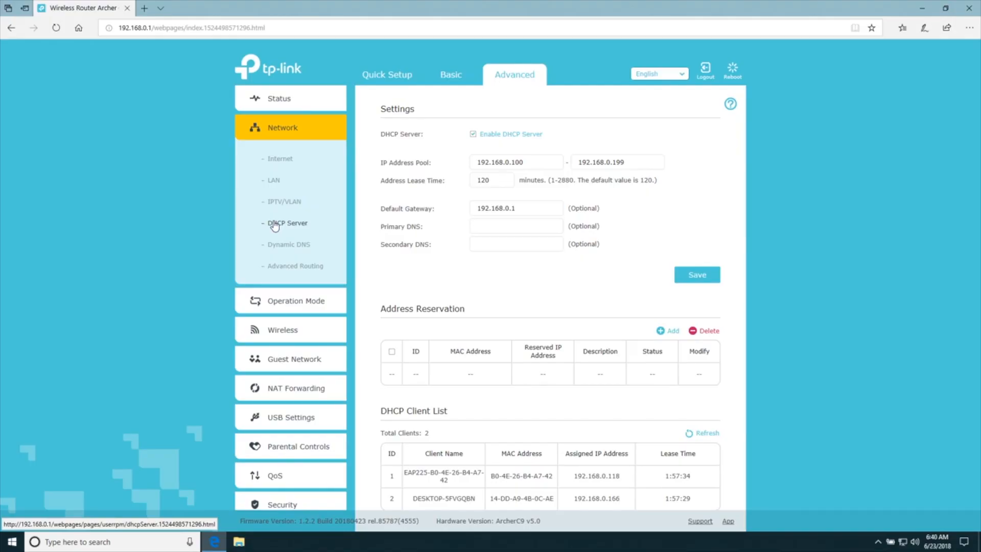
left_click(148, 8)
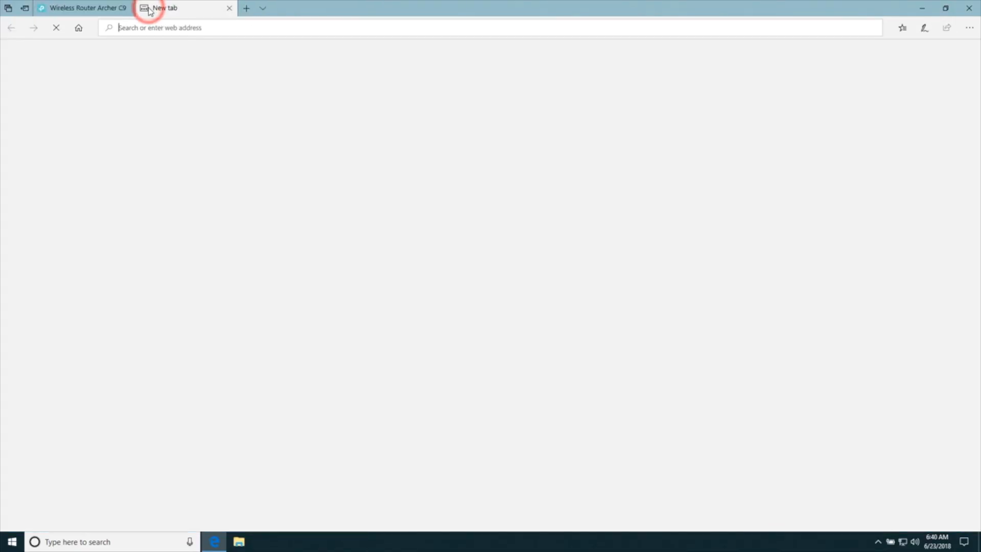
Step: Browse to 192.168.0.118 and log in to the EAP225 with the default username and password
left_click(146, 27)
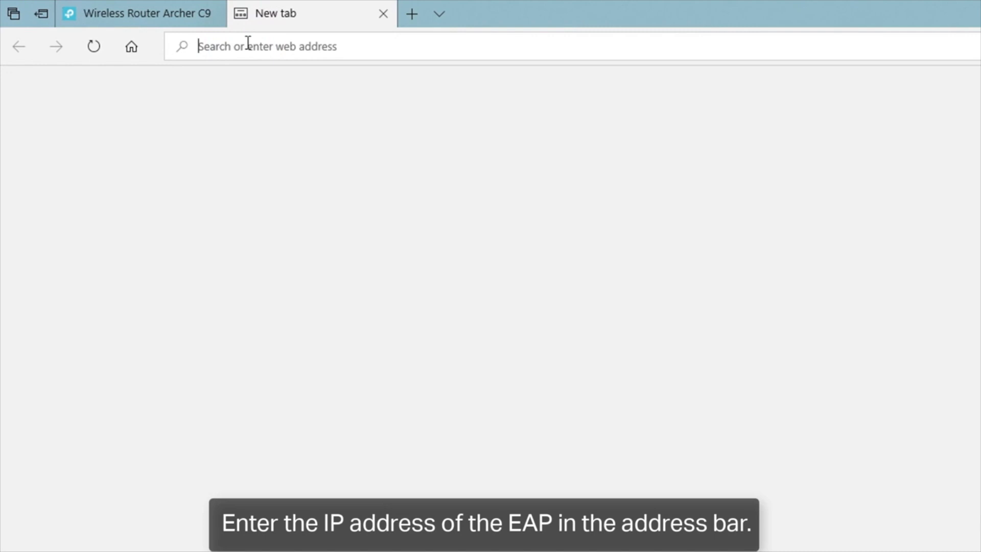
type("192.168.0.118")
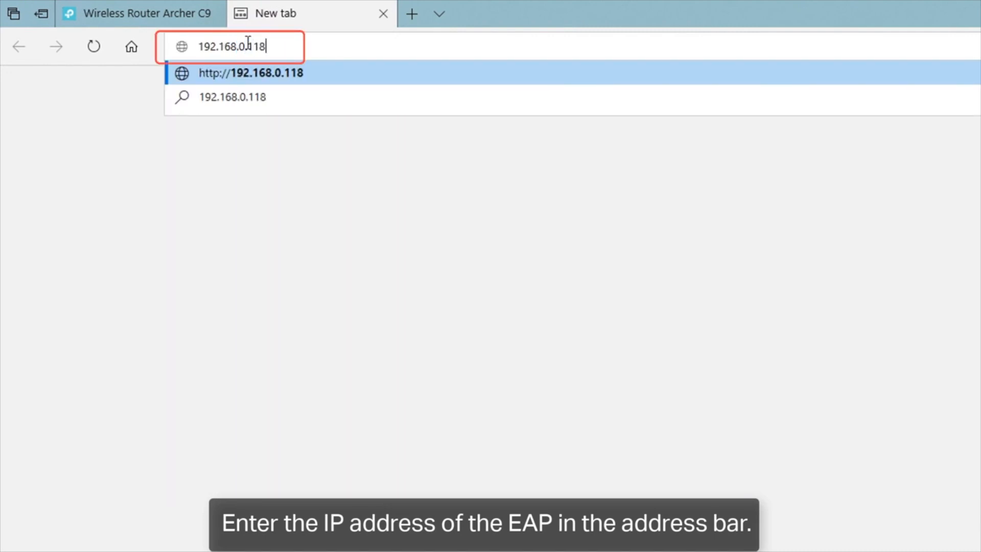
key("Return")
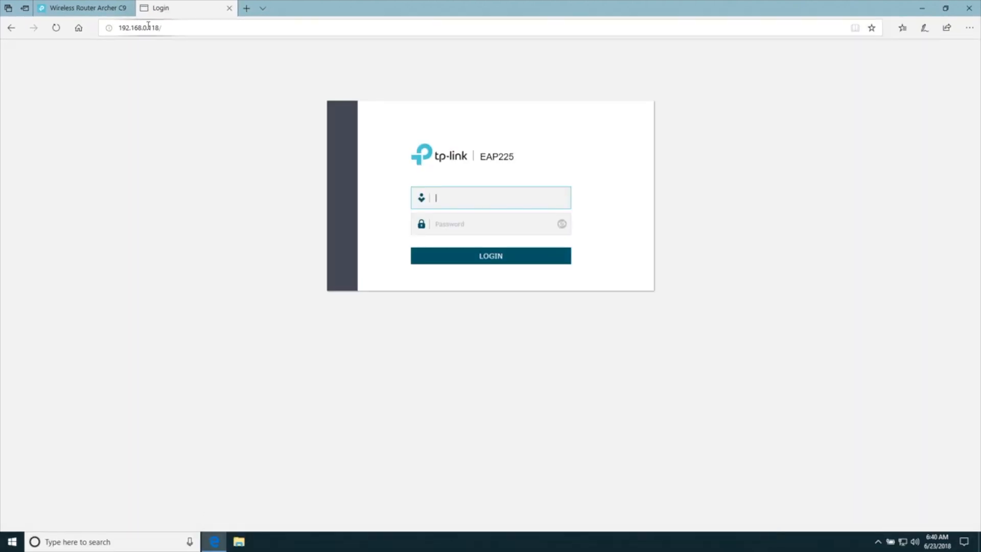
left_click(439, 197)
left_click(437, 221)
left_click(446, 254)
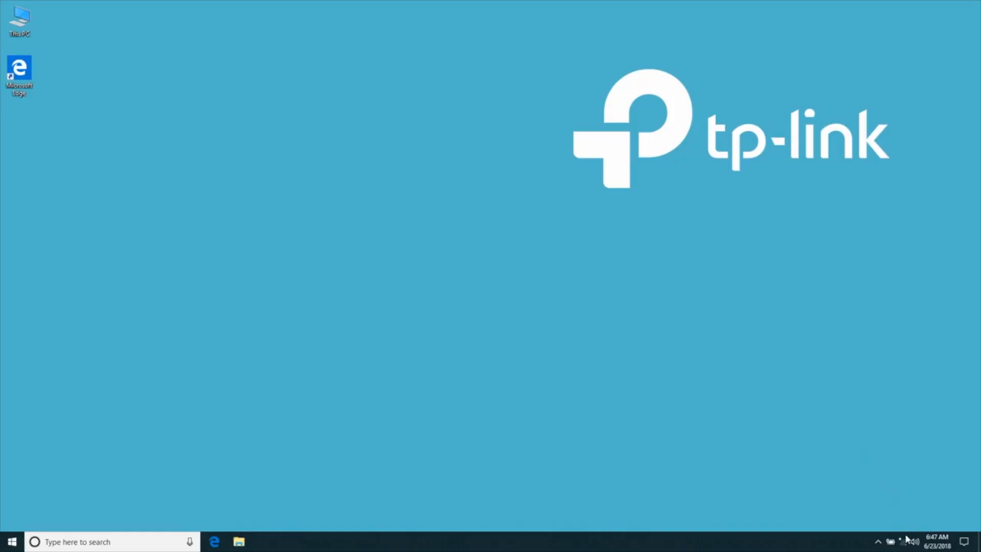
Step: Join TP-Link_2.4GHz_B4A742 Wi-Fi, verify its IP 192.168.0.132 in properties, then launch Edge
left_click(905, 540)
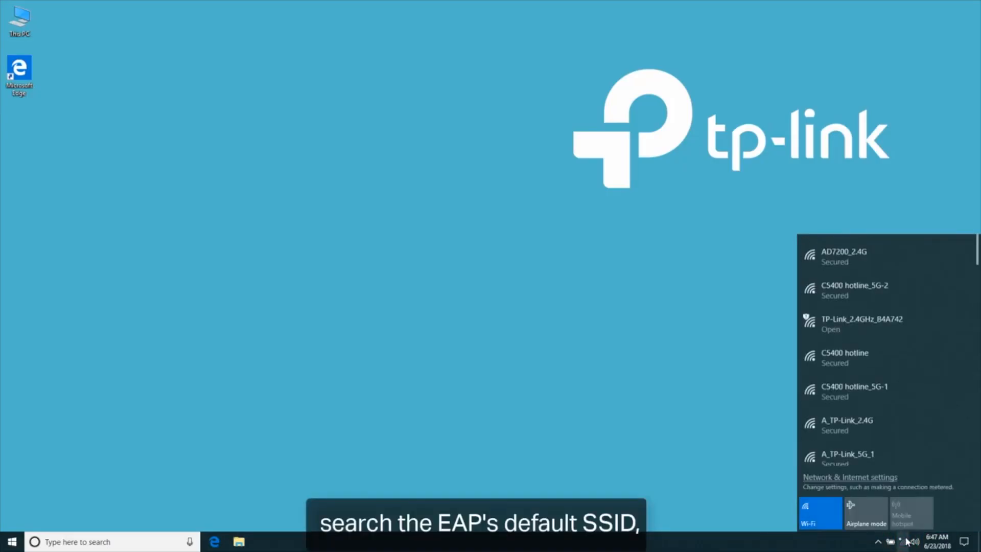
left_click(845, 321)
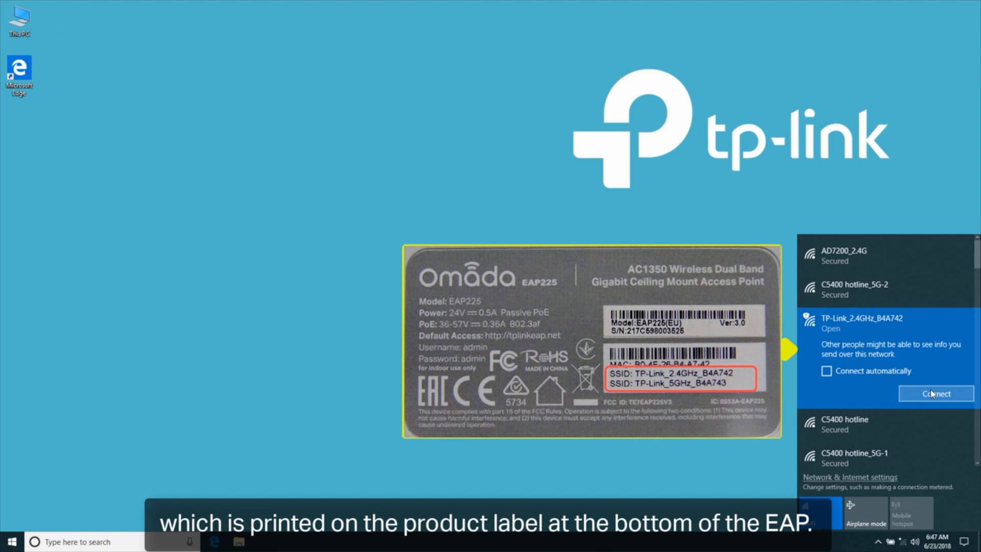
left_click(930, 393)
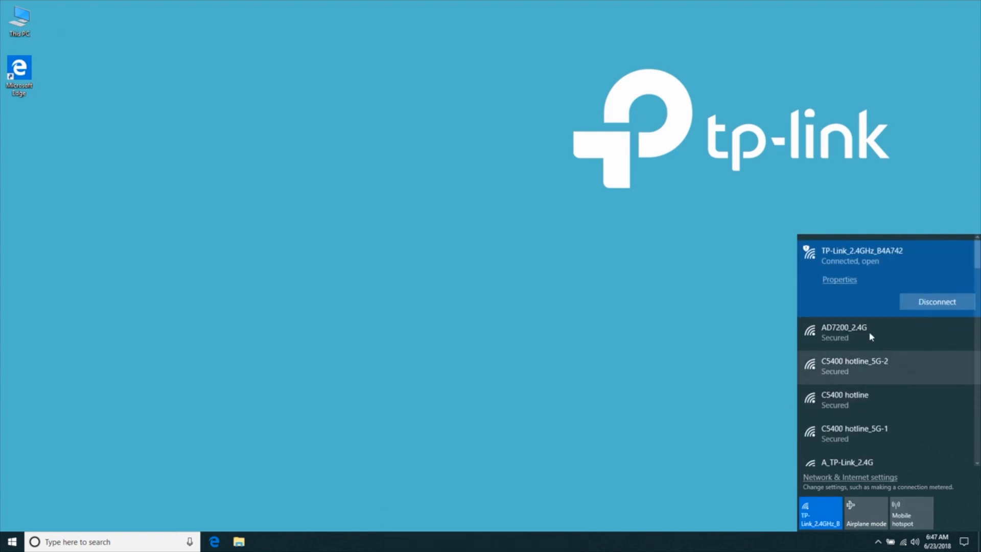
left_click(839, 280)
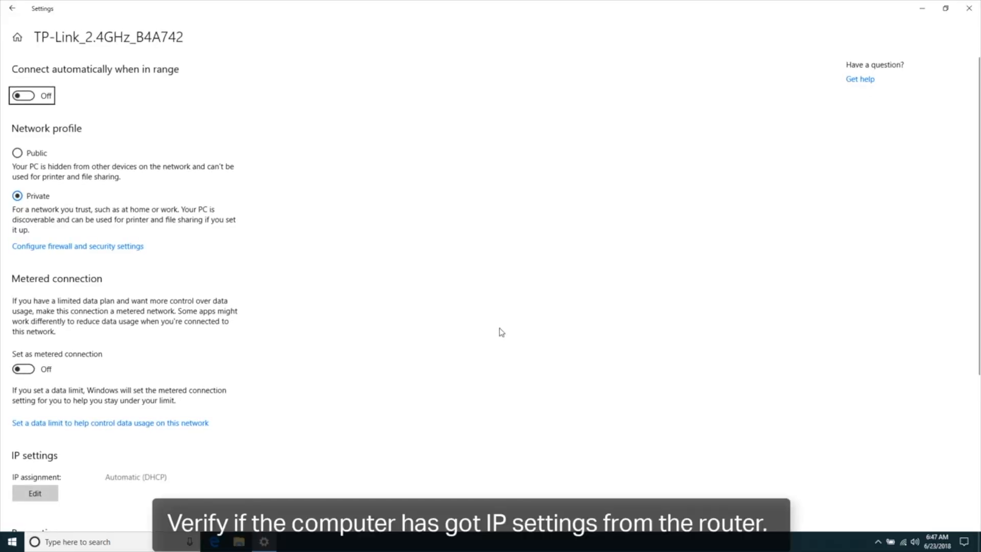
scroll(388, 332, "down", 5)
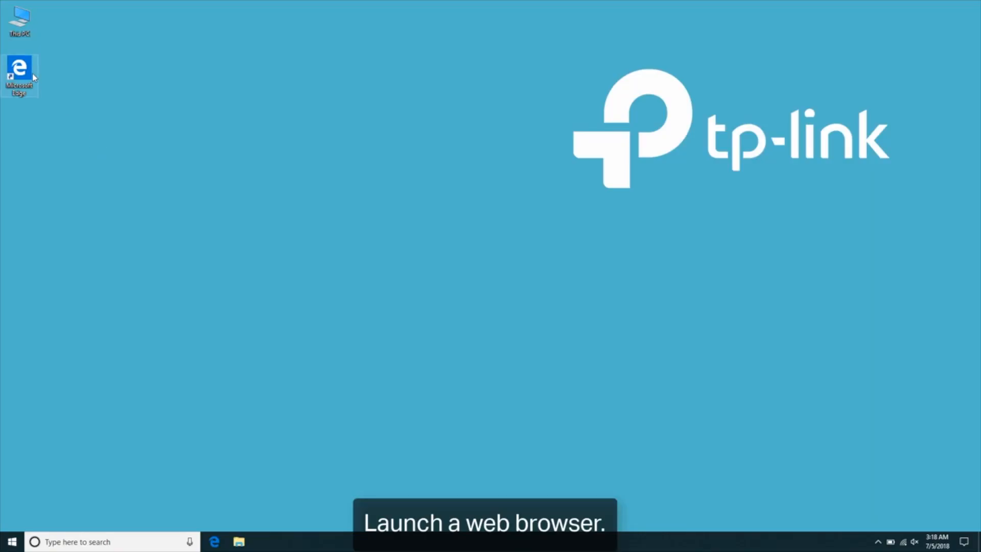
left_click(32, 75)
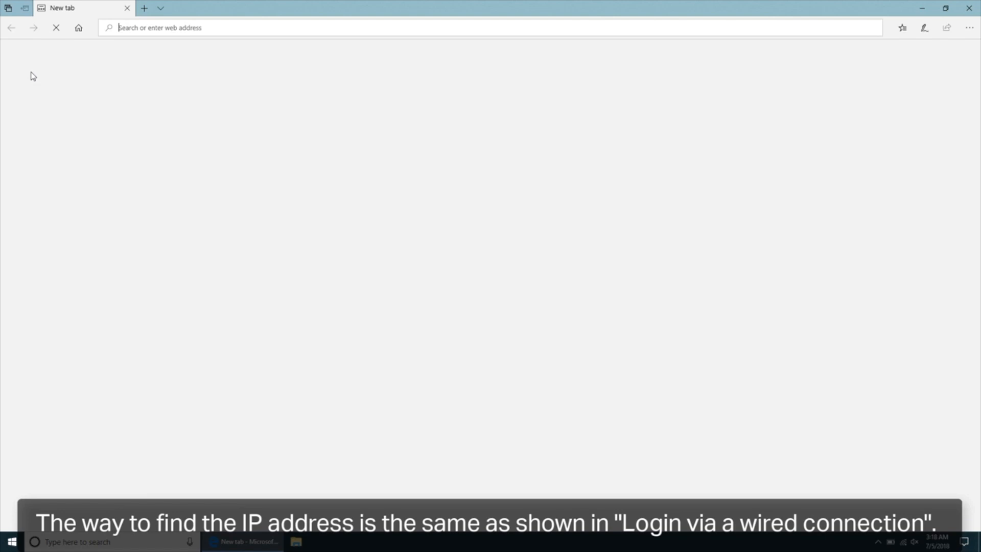
left_click(115, 27)
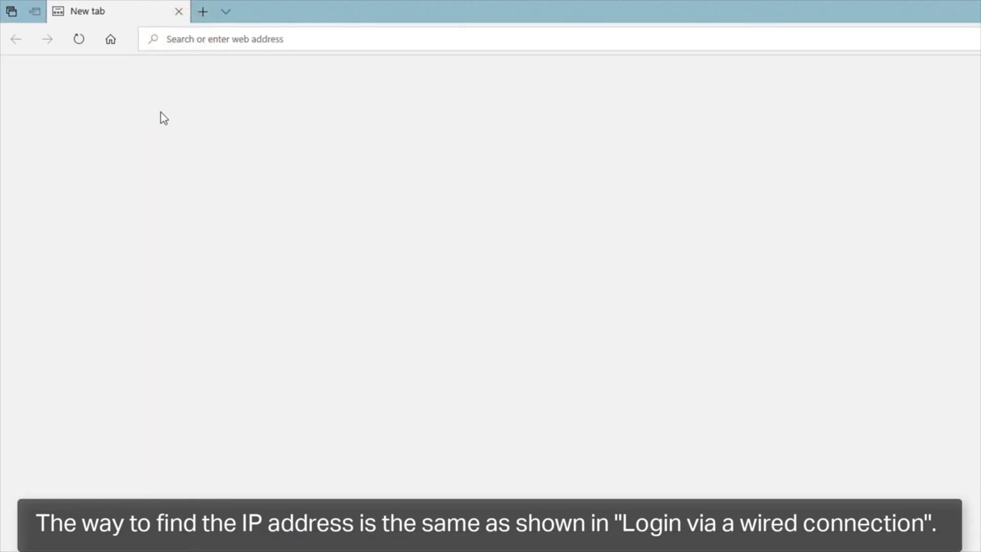
type("http://")
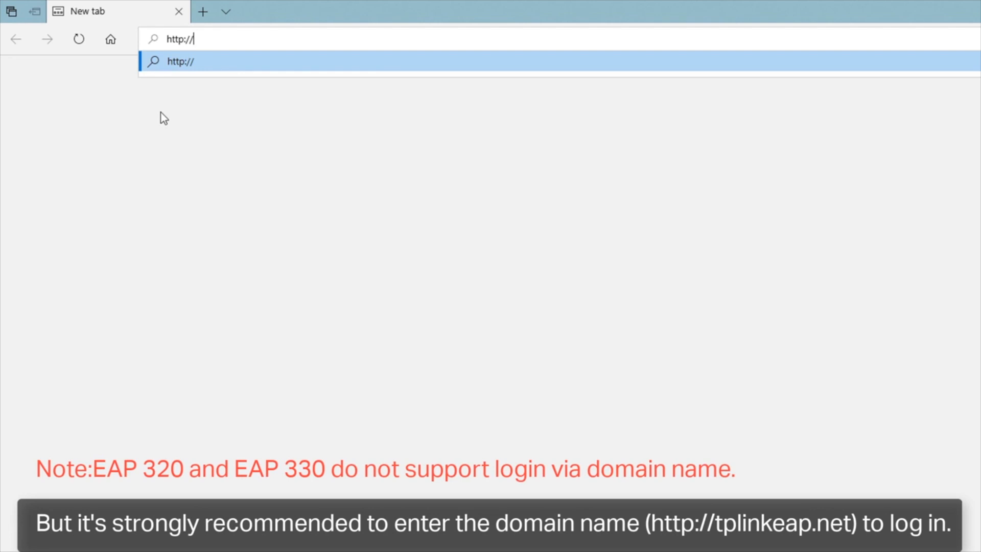
type("tplinkeap.net")
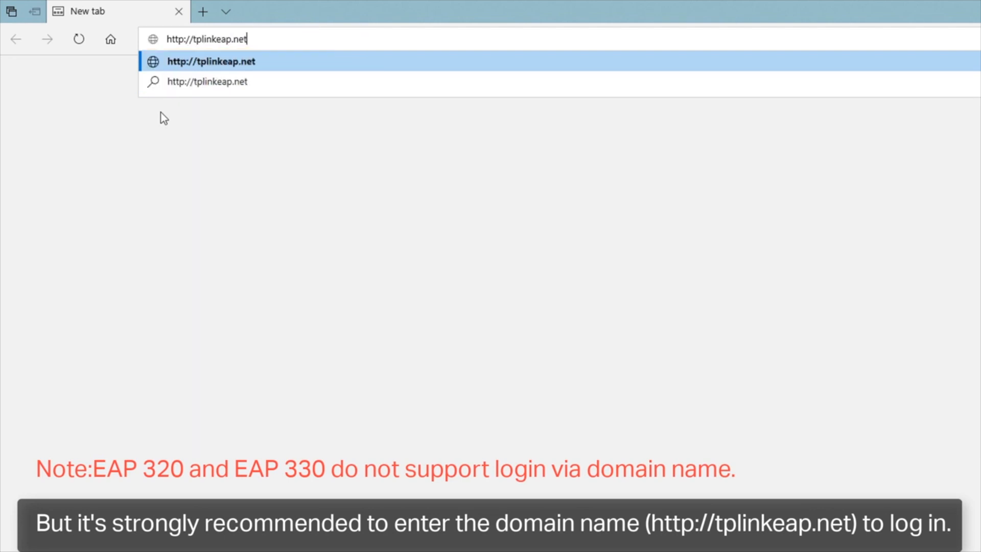
key("Return")
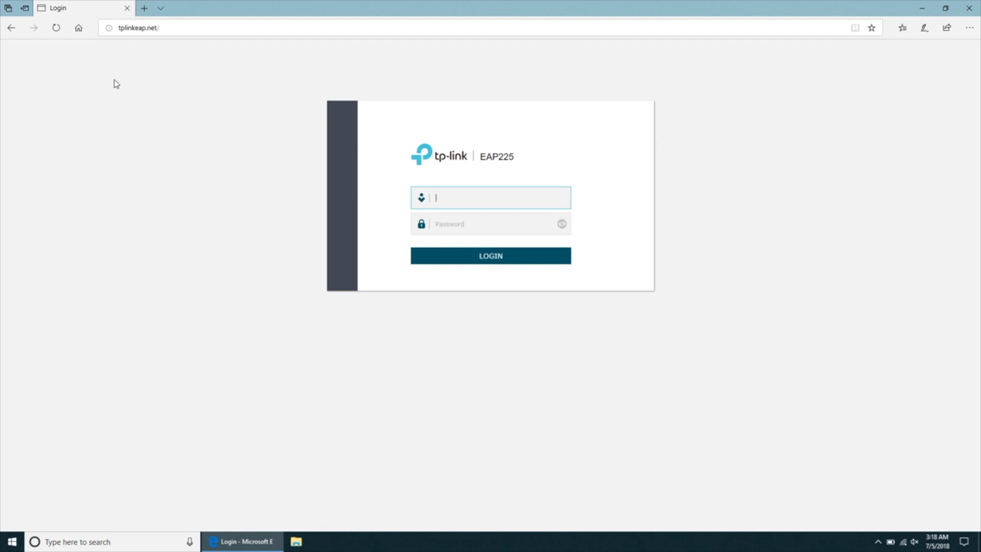
Step: Sign in at tplinkeap.net using the default username and password
left_click(445, 193)
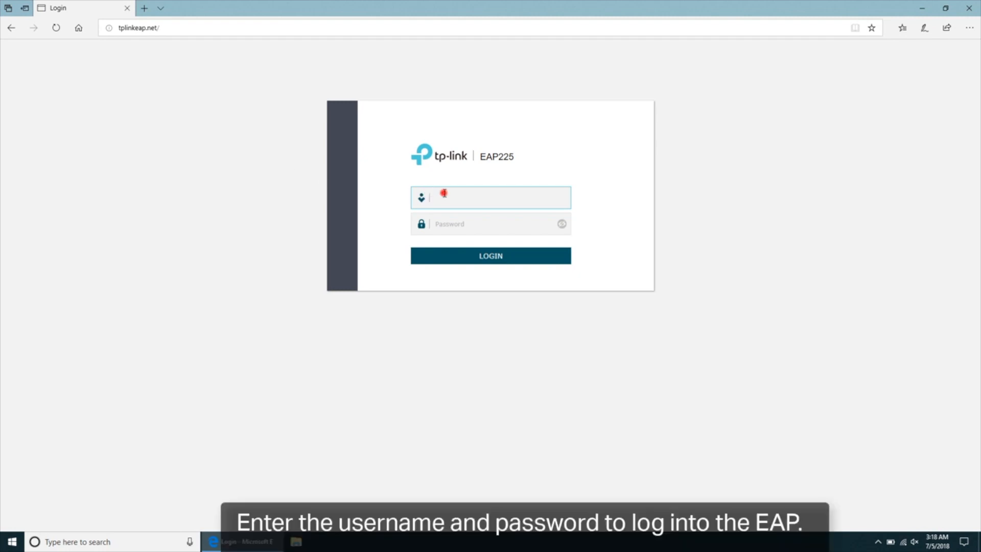
left_click(449, 223)
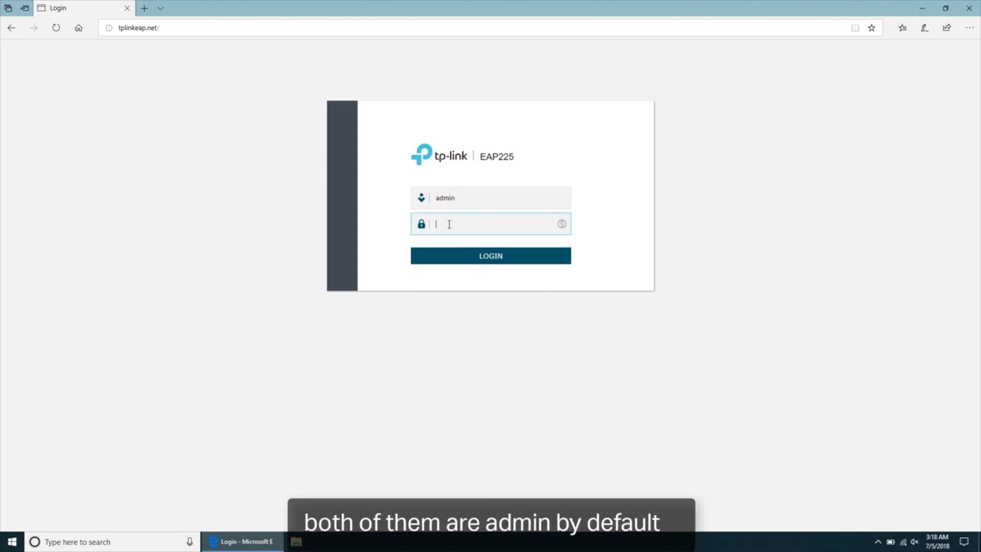
left_click(491, 264)
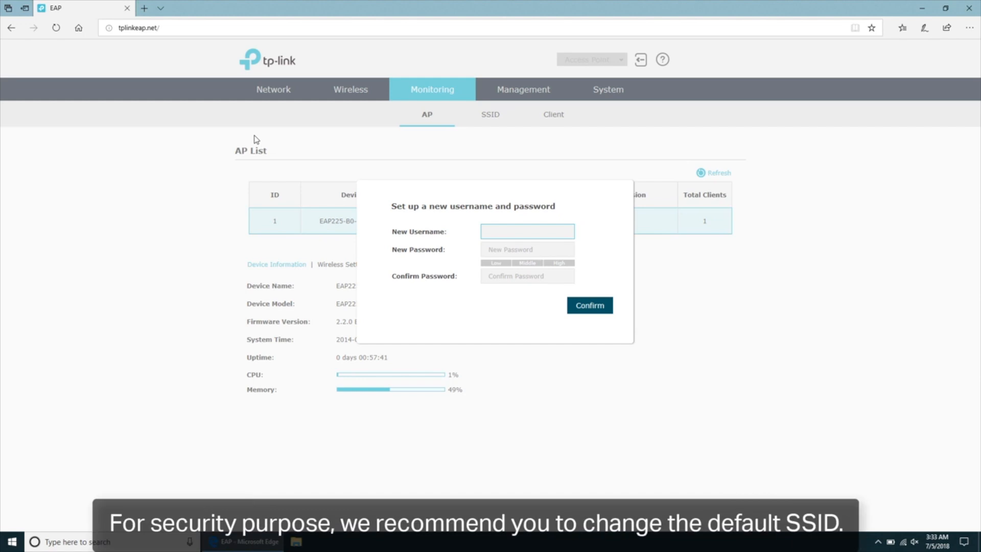
Step: Enter a new admin username, type the new password and its confirmation, and confirm
left_click(489, 233)
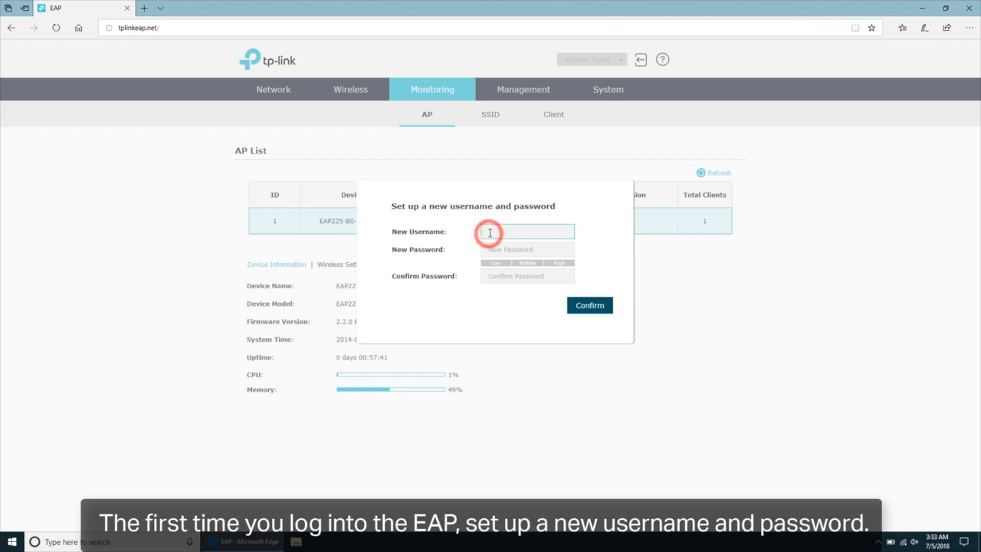
left_click(493, 248)
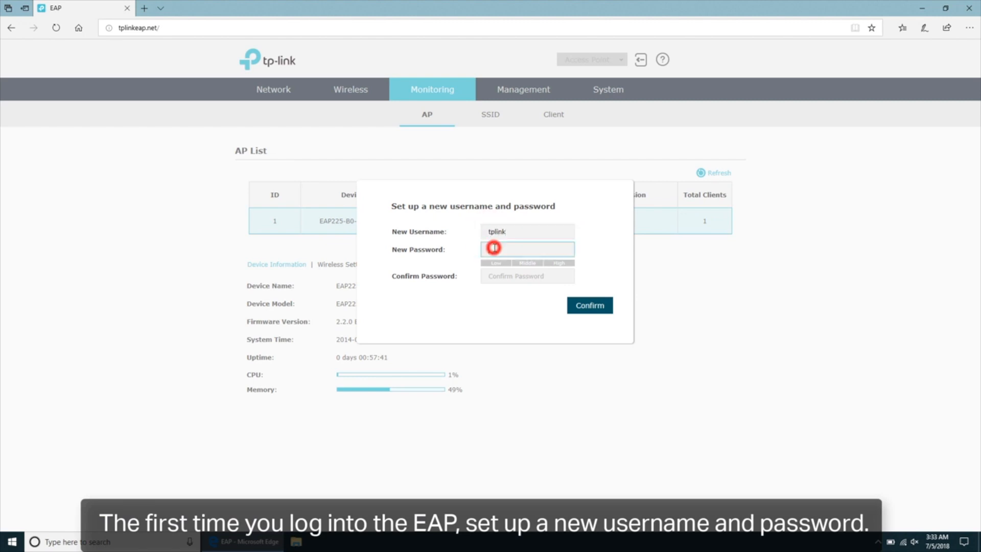
type("••••••••••")
left_click(503, 279)
type("•••••••••••")
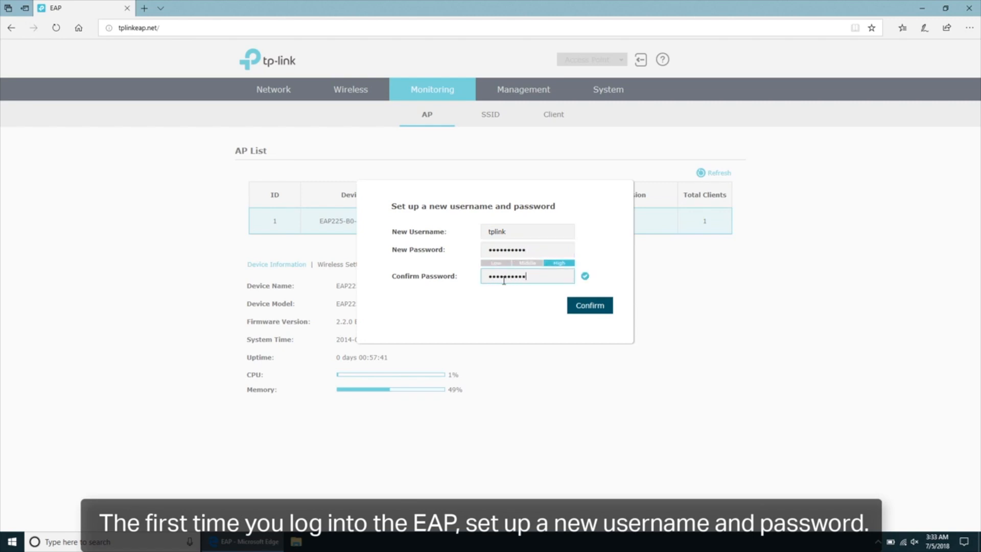
left_click(583, 308)
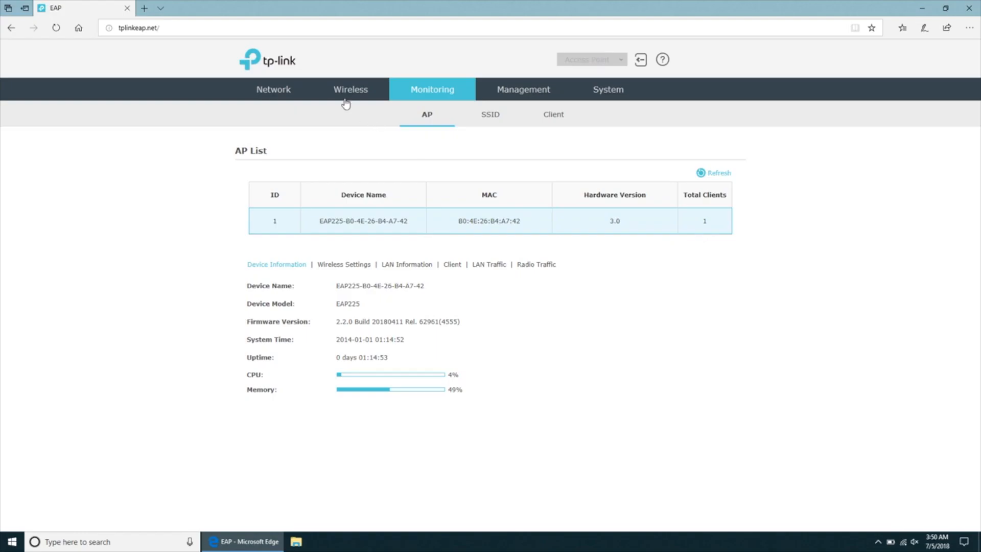
Step: In Wireless Settings, edit the default 2.4GHz SSID and replace its name with eap225
left_click(346, 96)
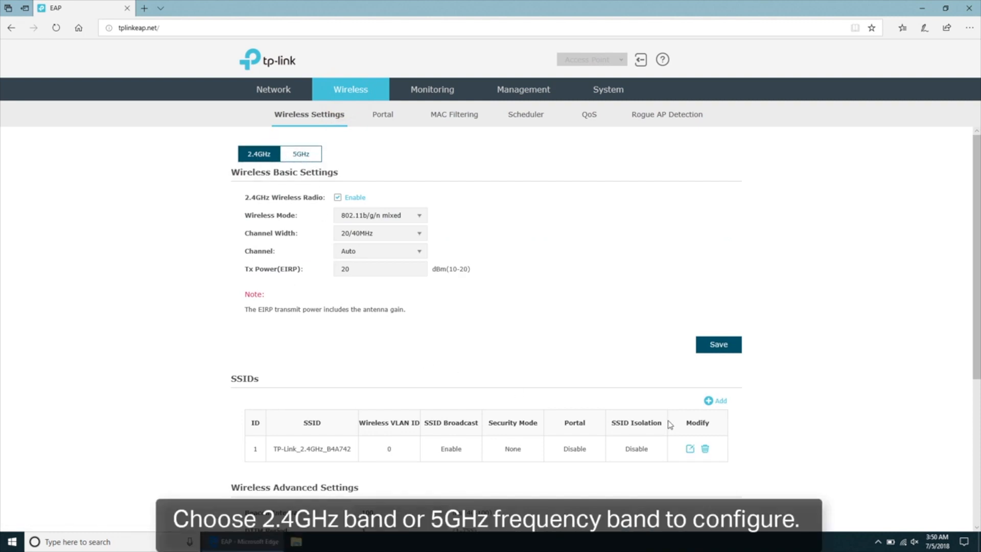
left_click(689, 448)
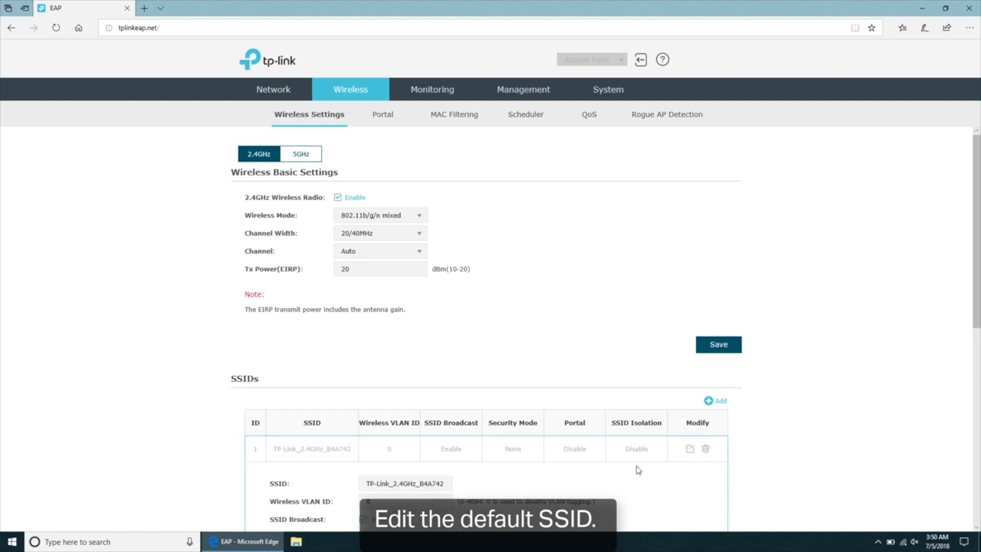
left_click(629, 480)
scroll(629, 479, "down", 2)
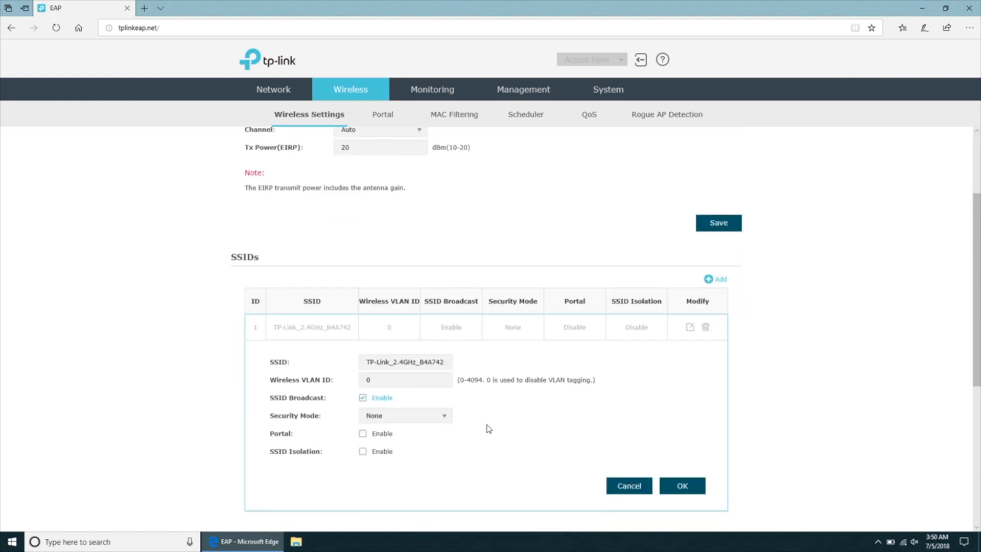
left_click(445, 361)
left_click_drag(444, 361, 350, 361)
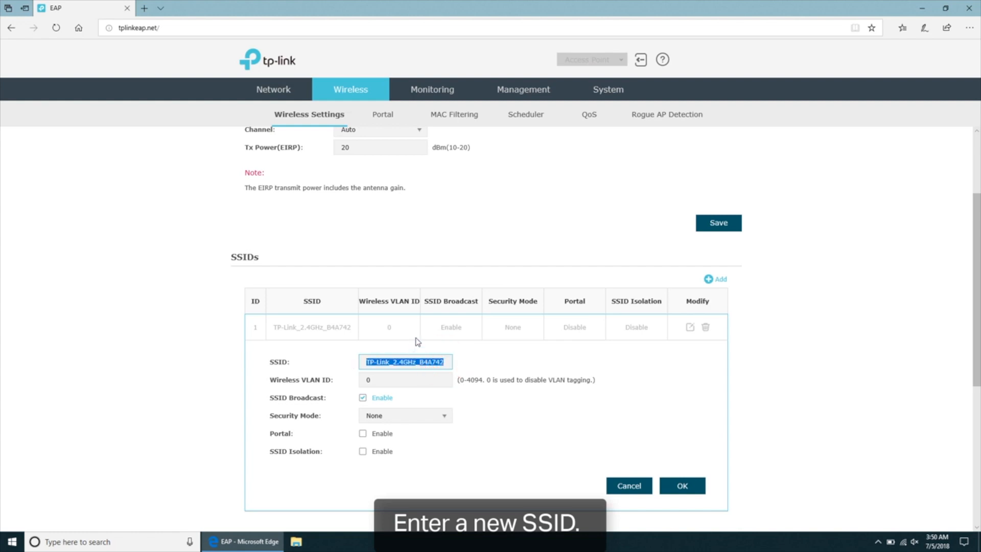
key("BackSpace")
type("eap")
Step: Switch the eap225 SSID to WPA-PSK, replace the default wireless password with a custom one, and save
left_click(411, 415)
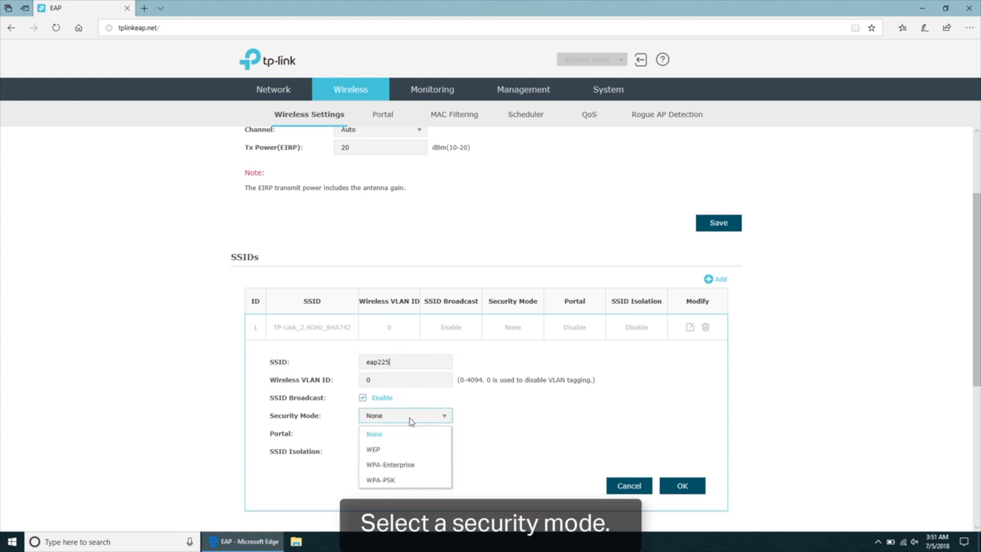
left_click(391, 482)
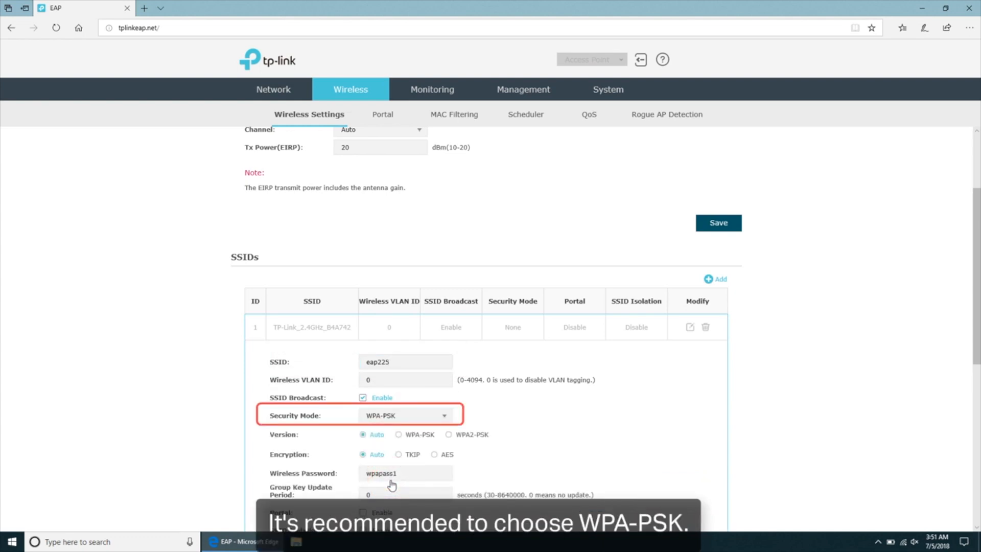
left_click(402, 476)
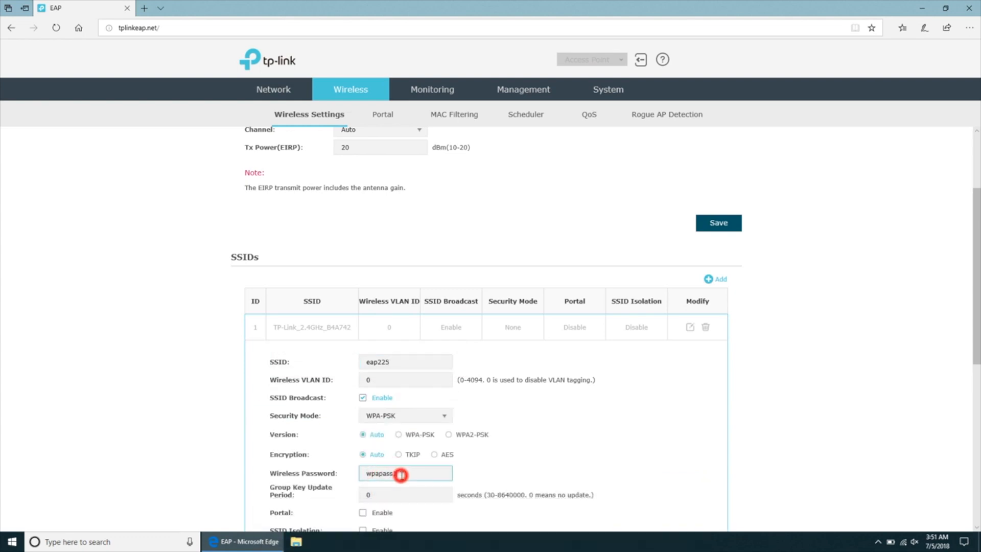
left_click_drag(401, 476, 333, 472)
key("BackSpace")
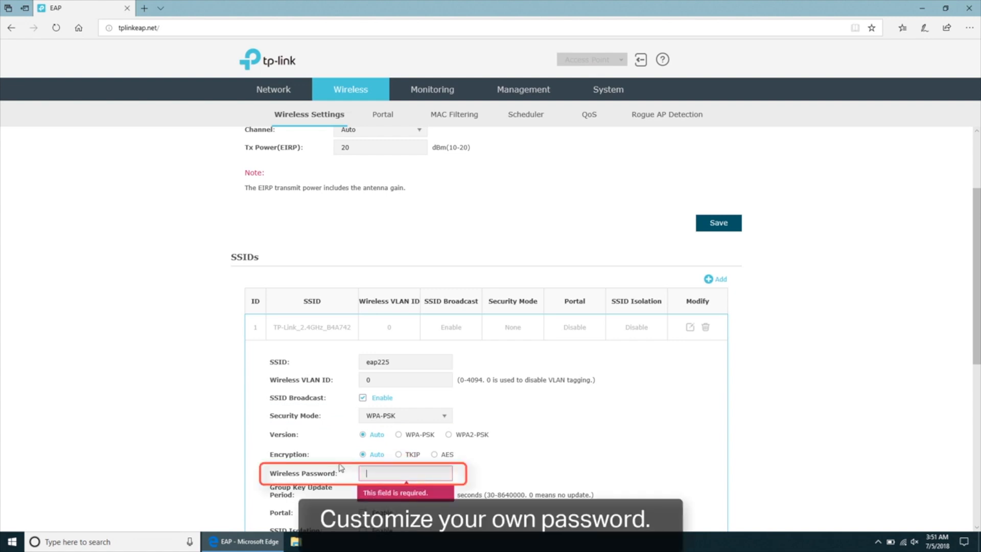
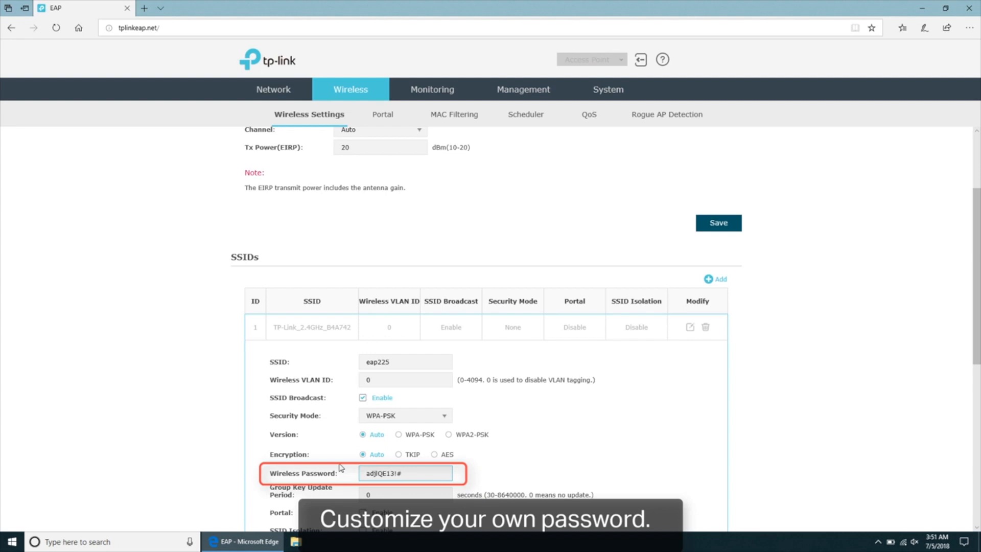
scroll(395, 442, "down", 2)
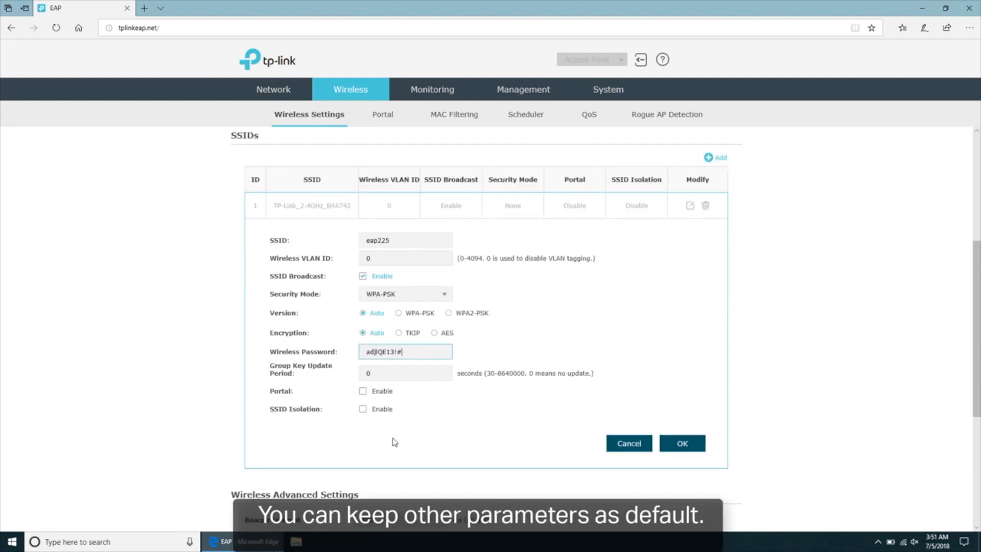
left_click(683, 447)
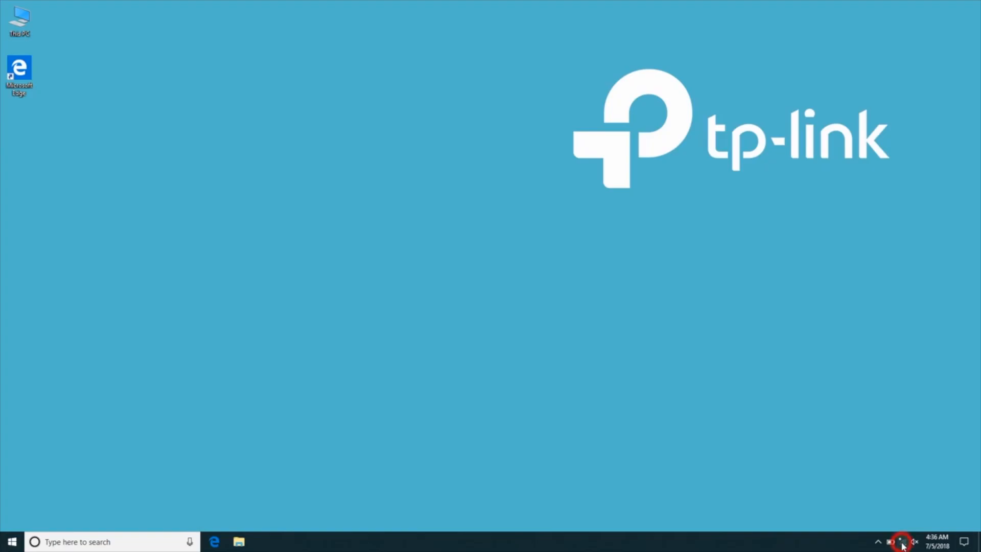
Step: Connect the PC to the eap225 Wi-Fi network with its security key, allowing the PC to be discoverable
left_click(902, 544)
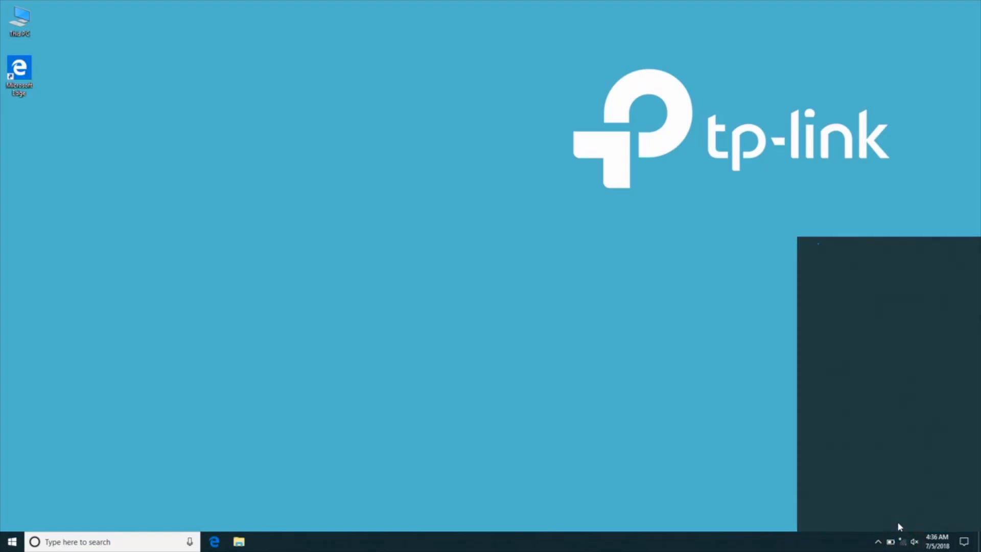
left_click(851, 322)
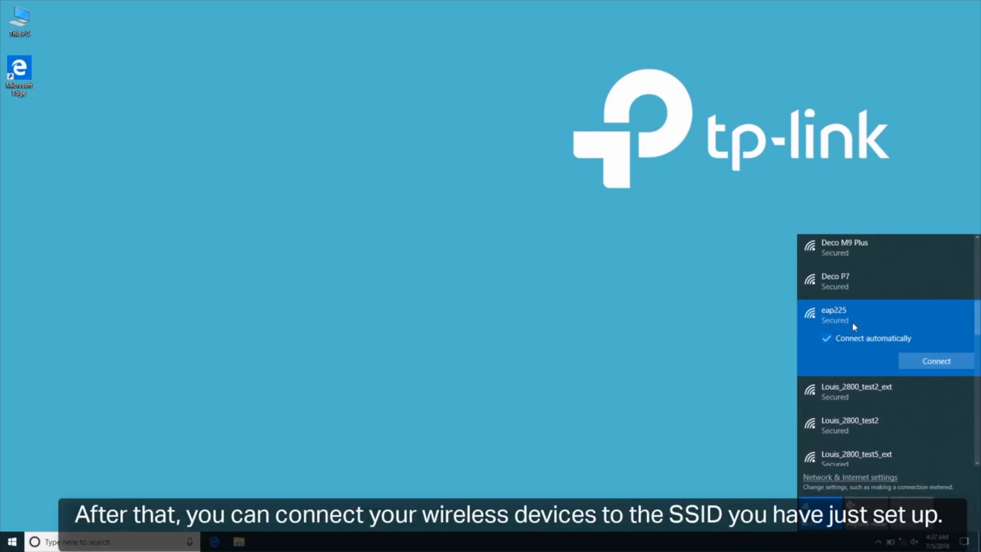
left_click(935, 361)
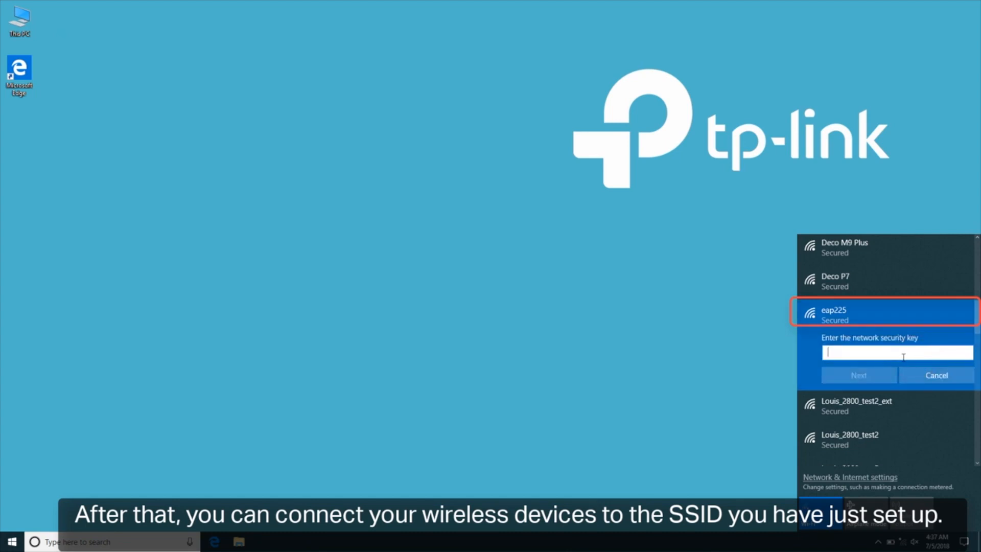
type("••")
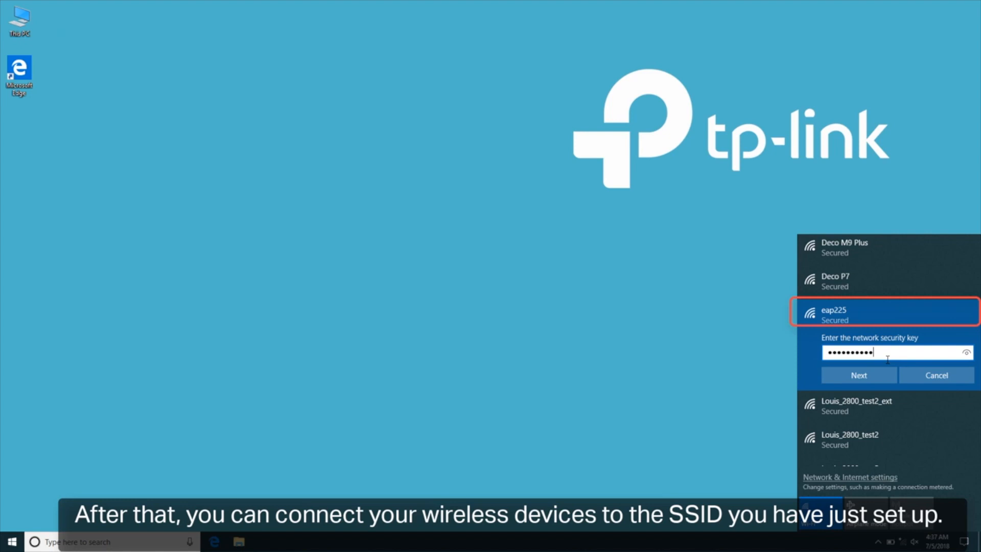
left_click(967, 352)
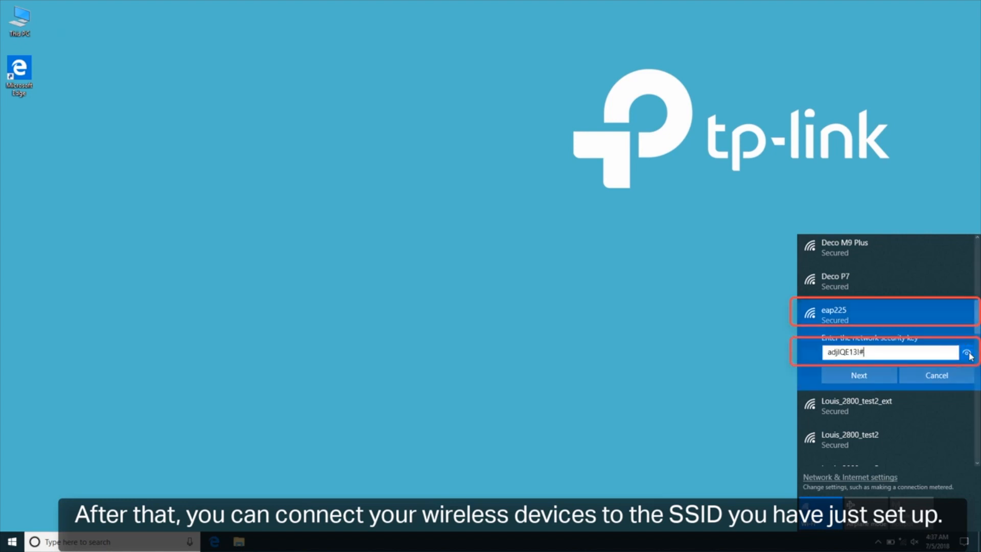
left_click(861, 374)
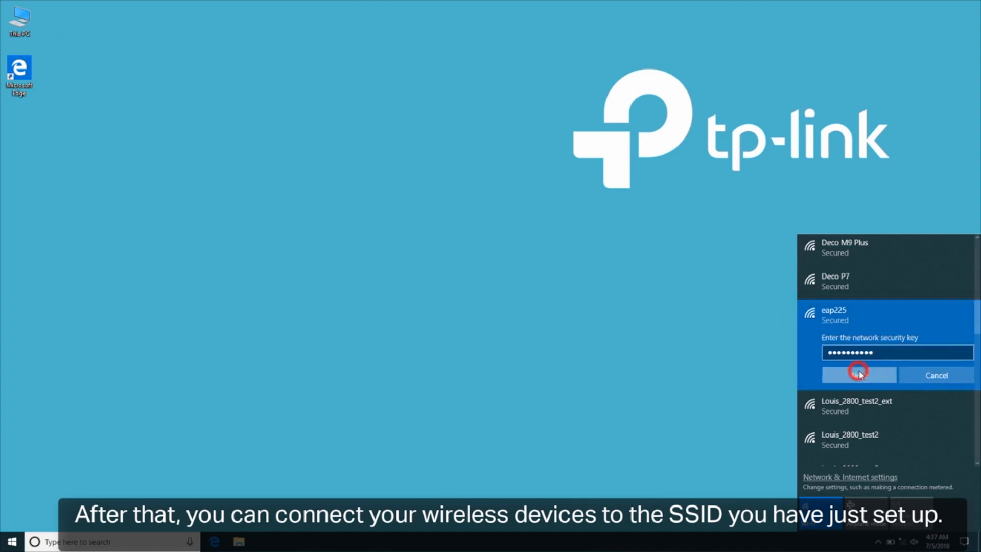
left_click(864, 406)
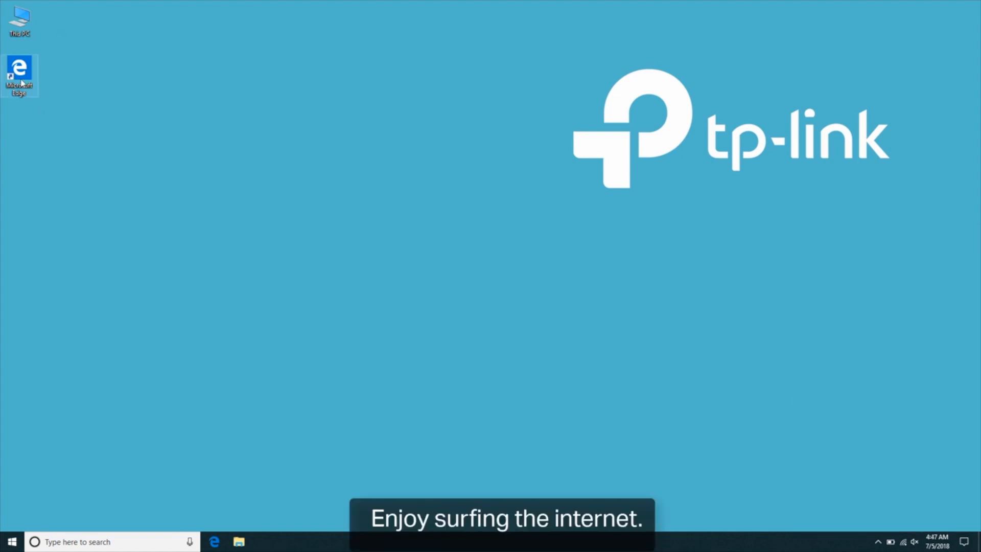
double_click(19, 74)
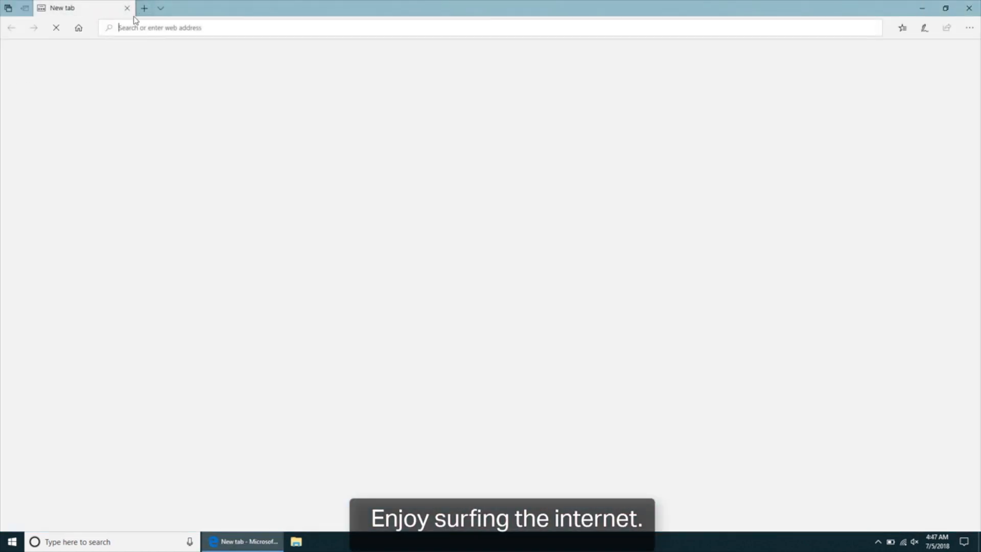
left_click(132, 27)
type("www.tp-link.com/support")
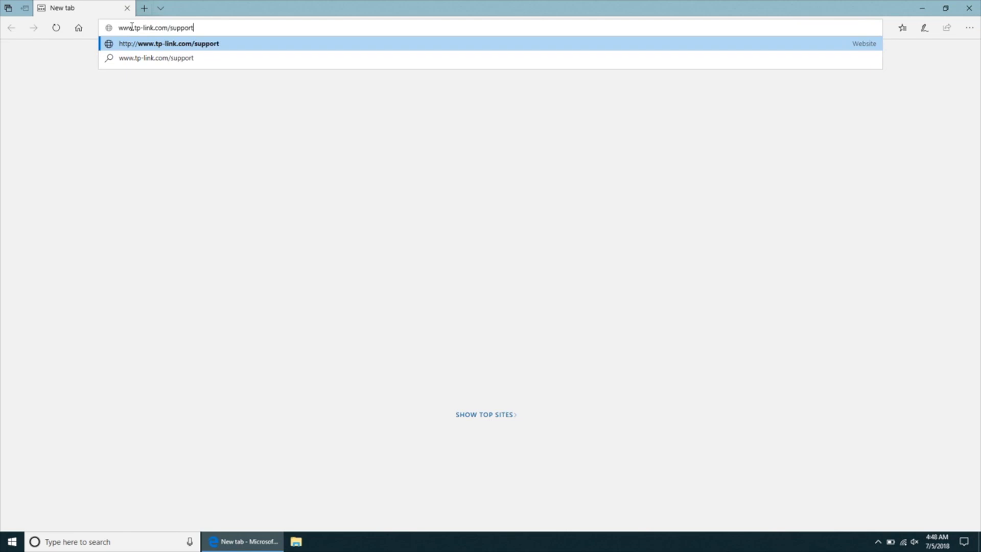
key("Return")
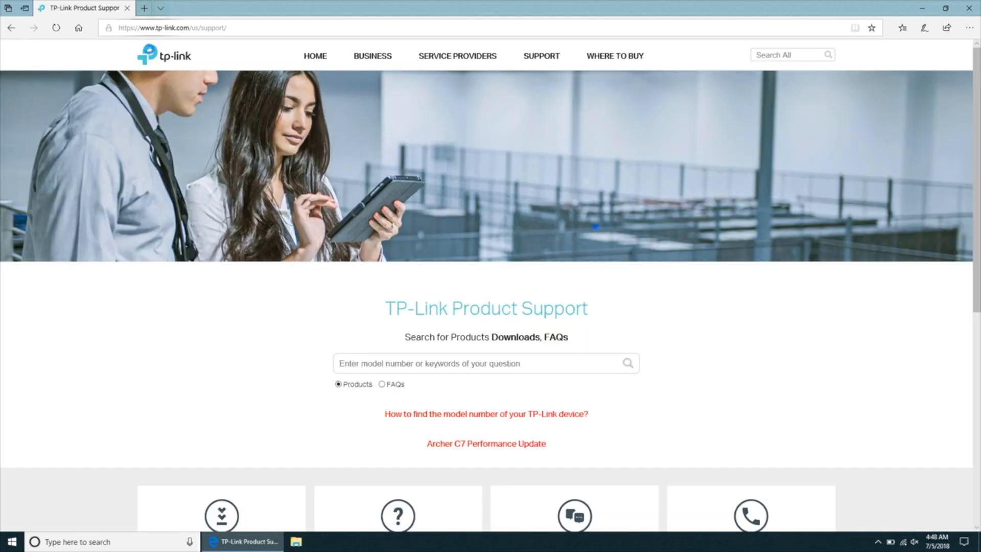
scroll(223, 220, "down", 7)
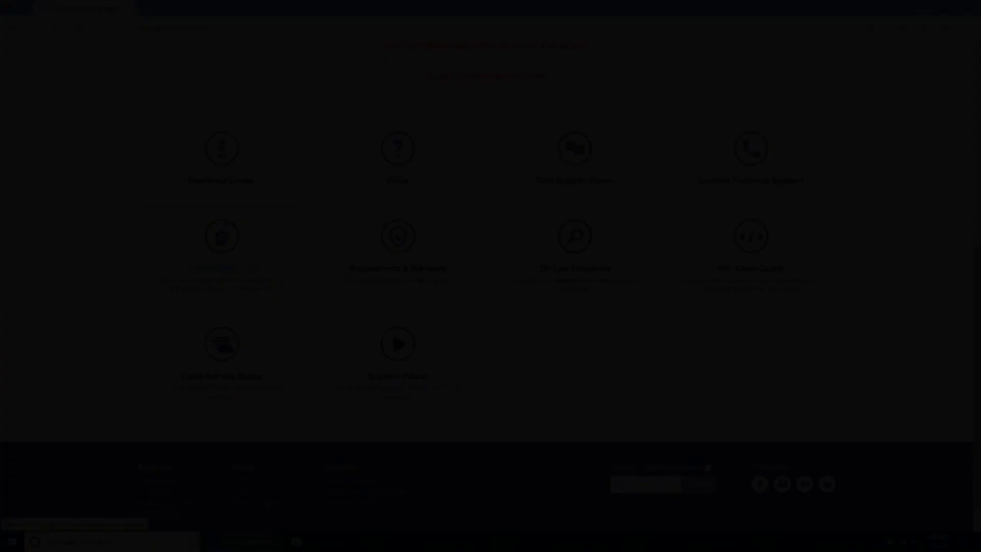